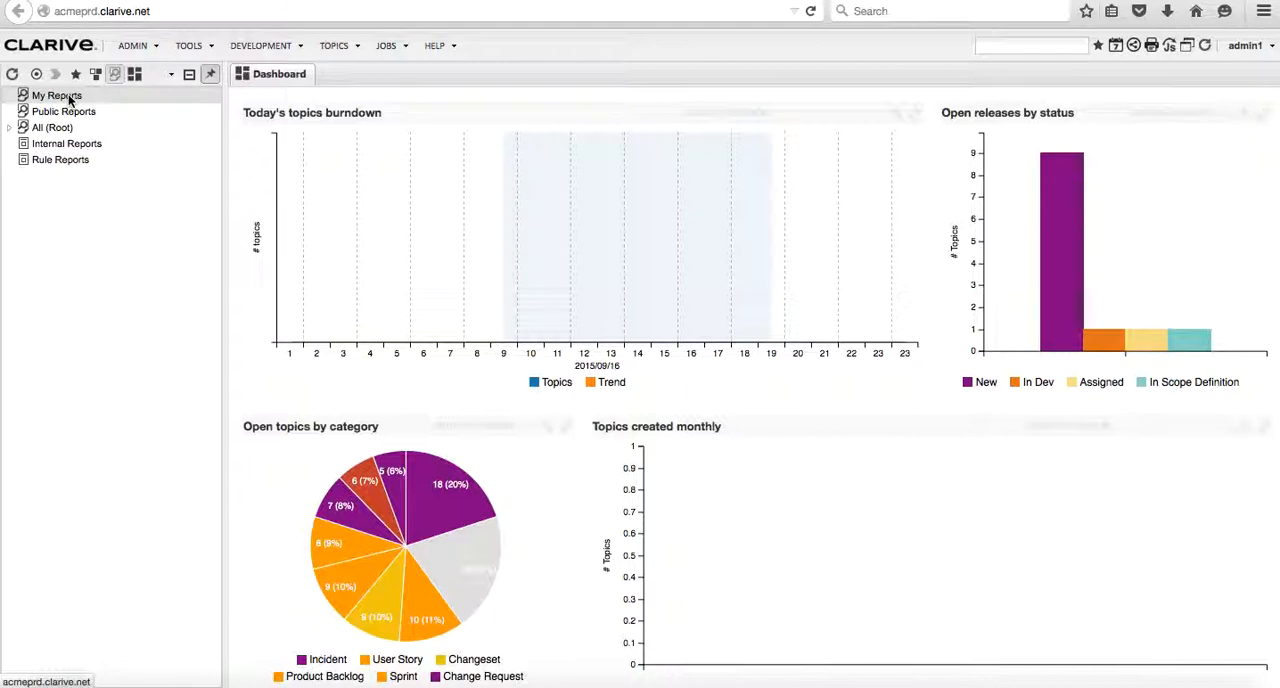
- Create a new search under My Reports and name it My_new_report
right_click(69, 100)
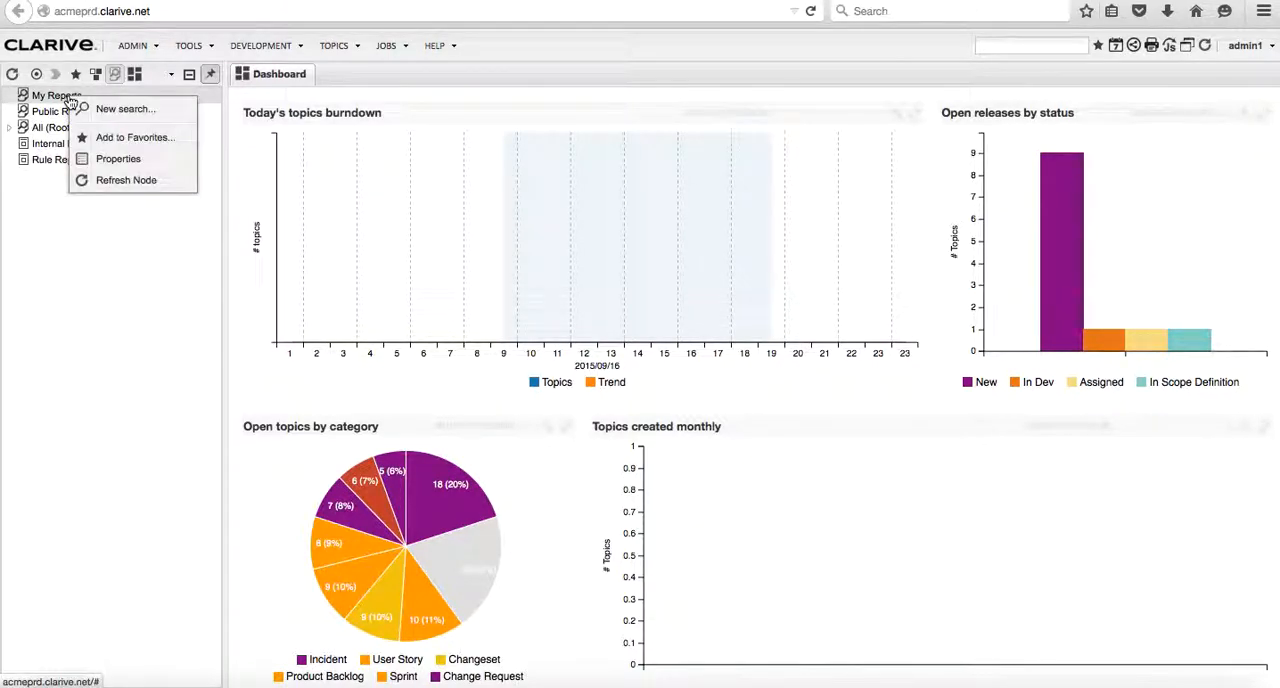
left_click(122, 111)
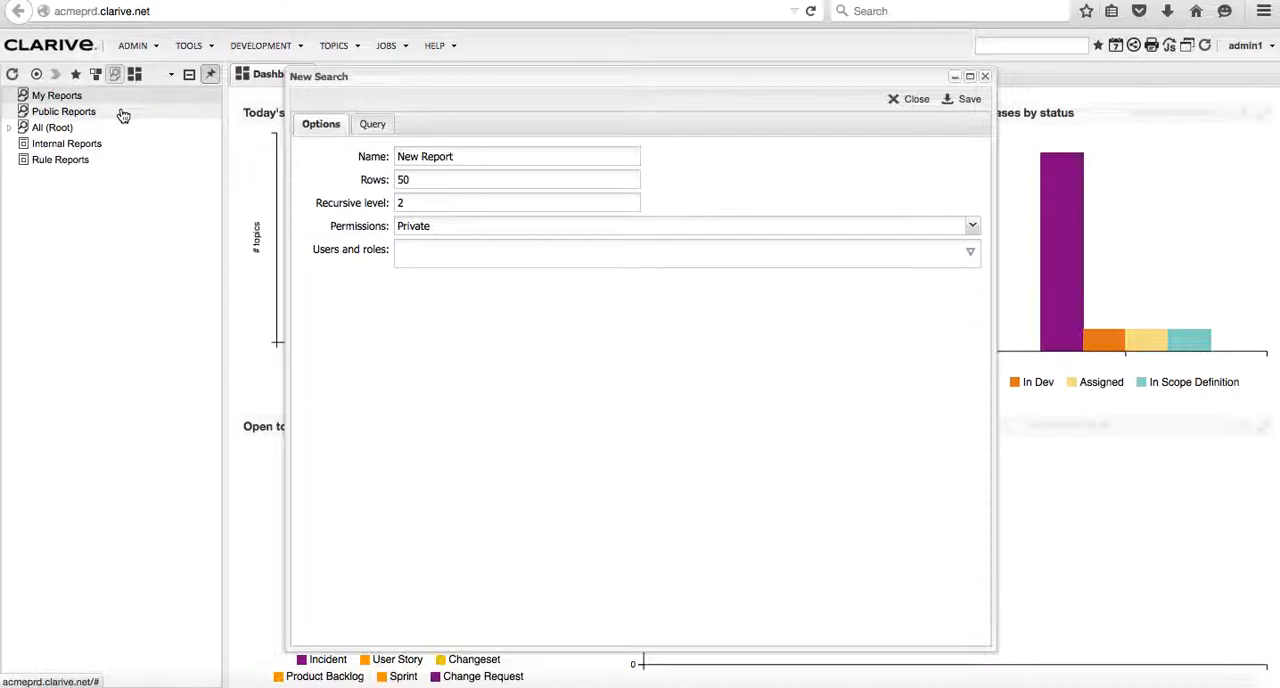
left_click_drag(462, 157, 359, 158)
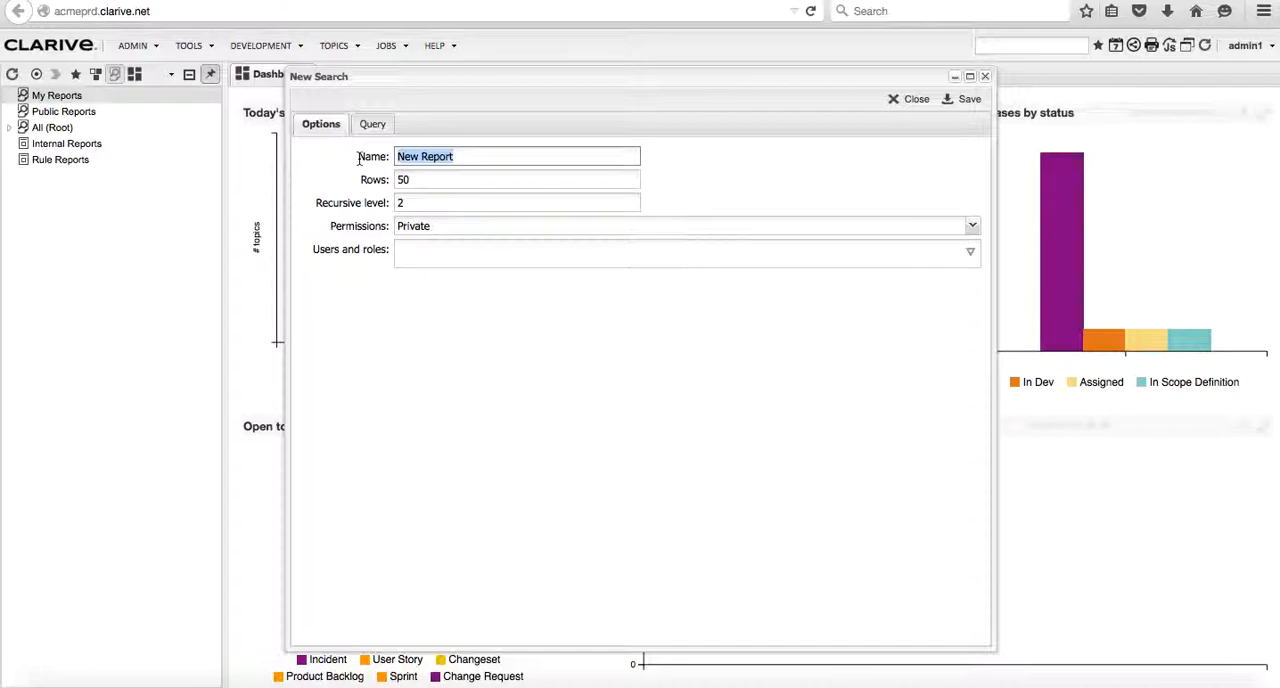
type("My_new_r")
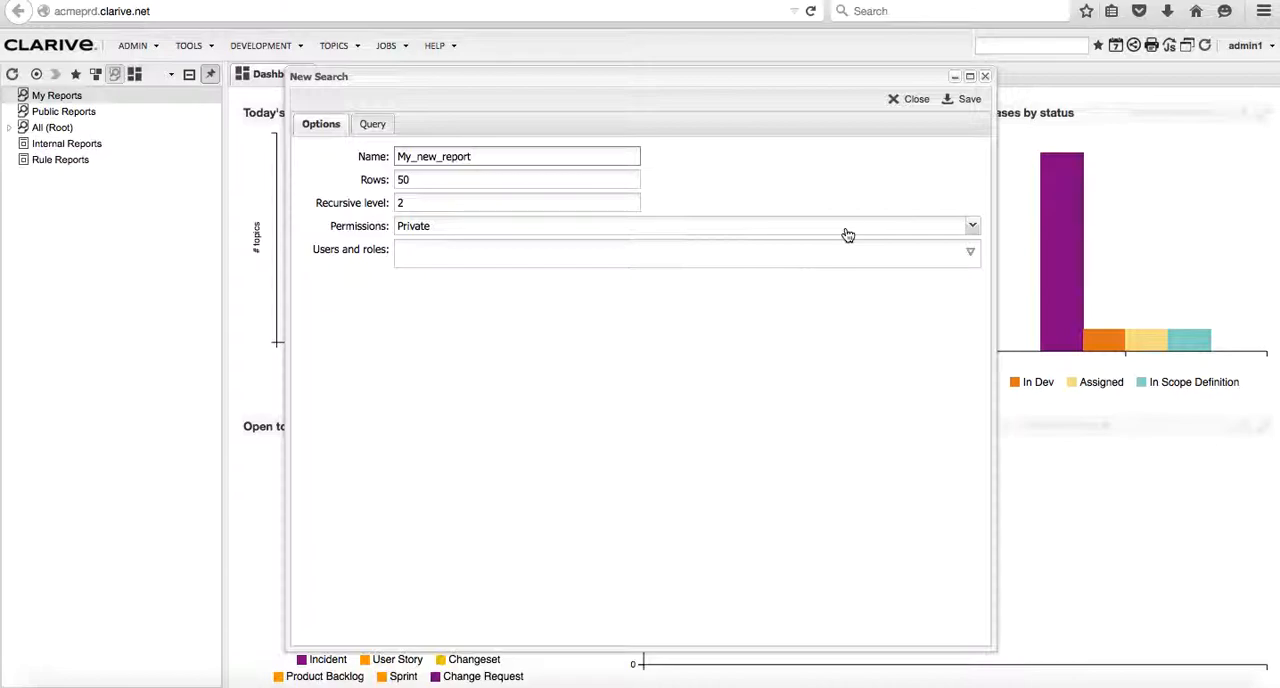
- Try Public permissions, browse the users and roles that can be given access, and set the permissions back to Private
left_click(971, 227)
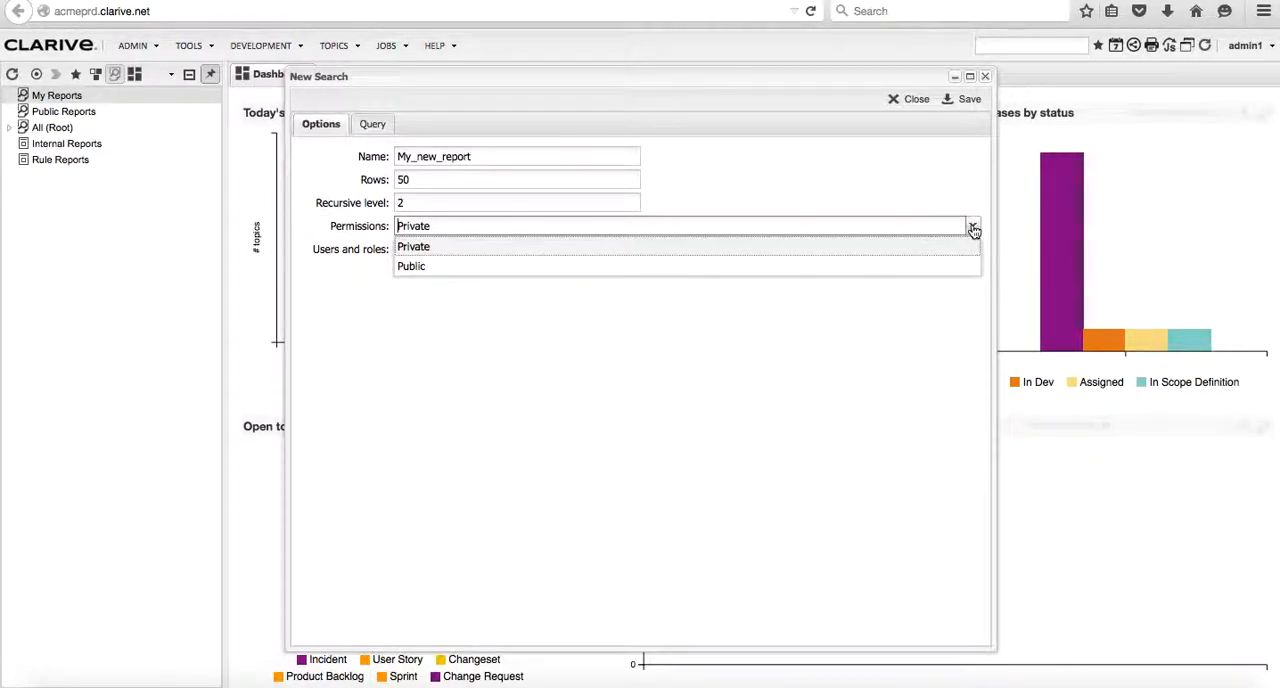
left_click(484, 270)
left_click(970, 254)
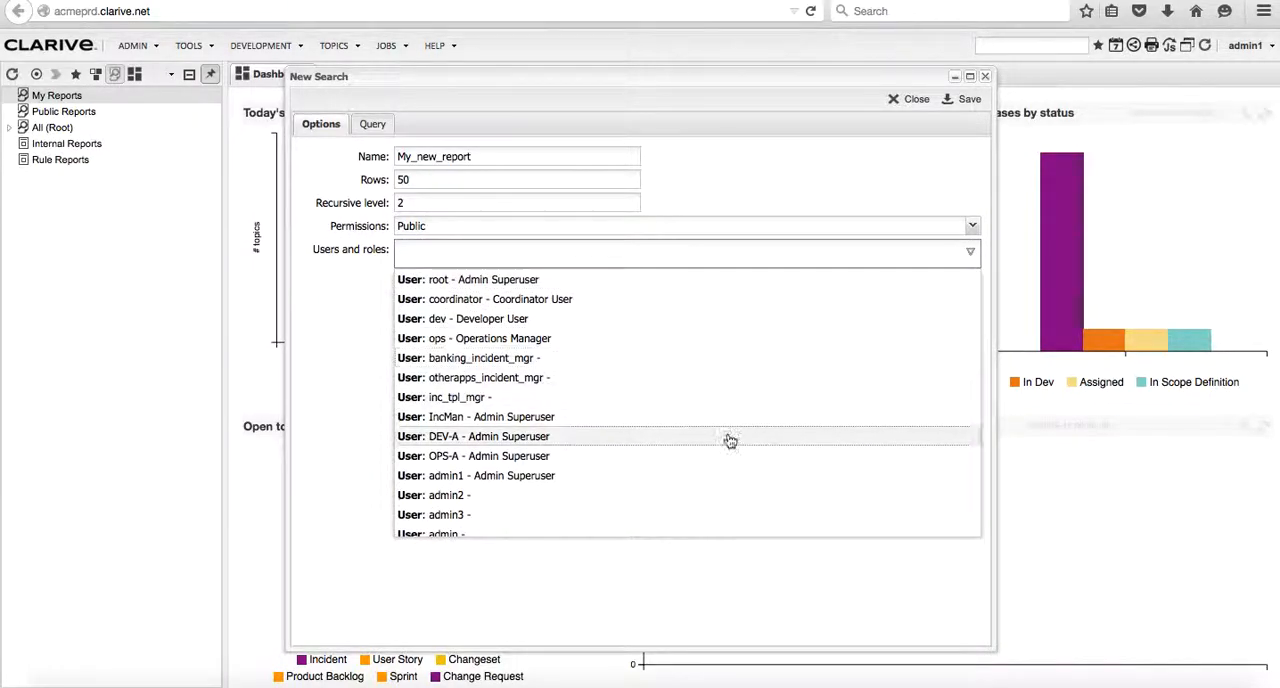
scroll(730, 441, "down", 10)
scroll(730, 441, "up", 10)
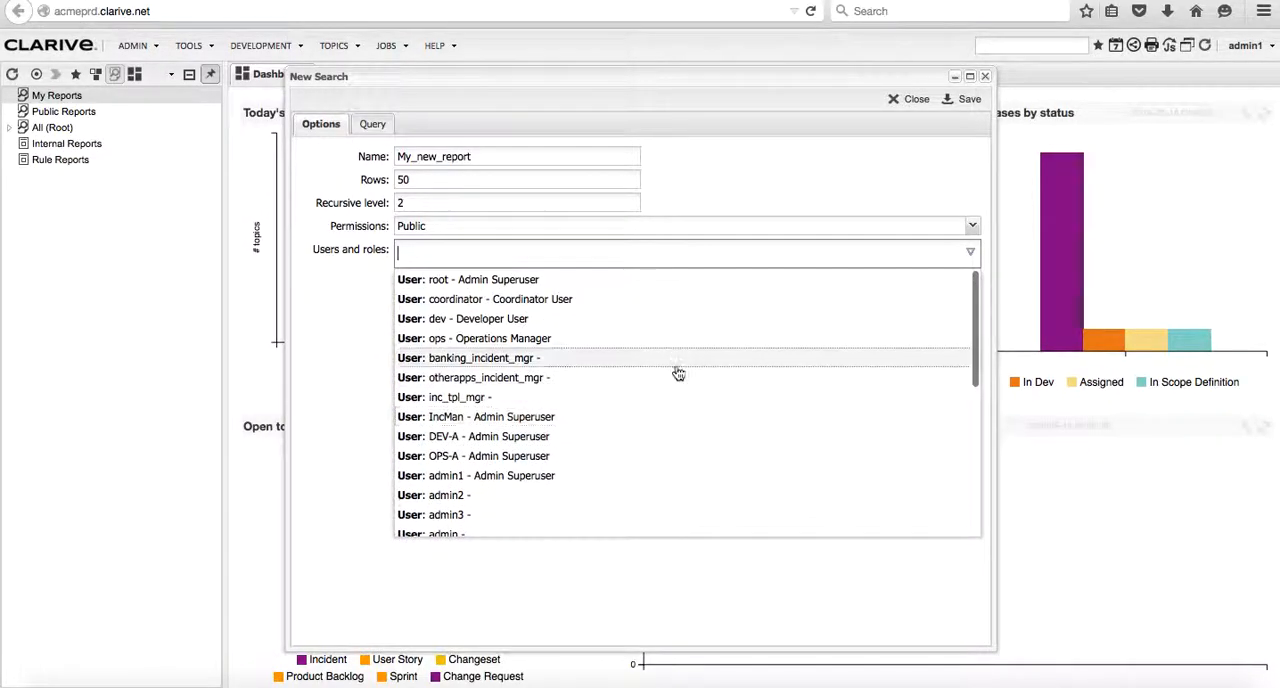
left_click(971, 226)
left_click(436, 246)
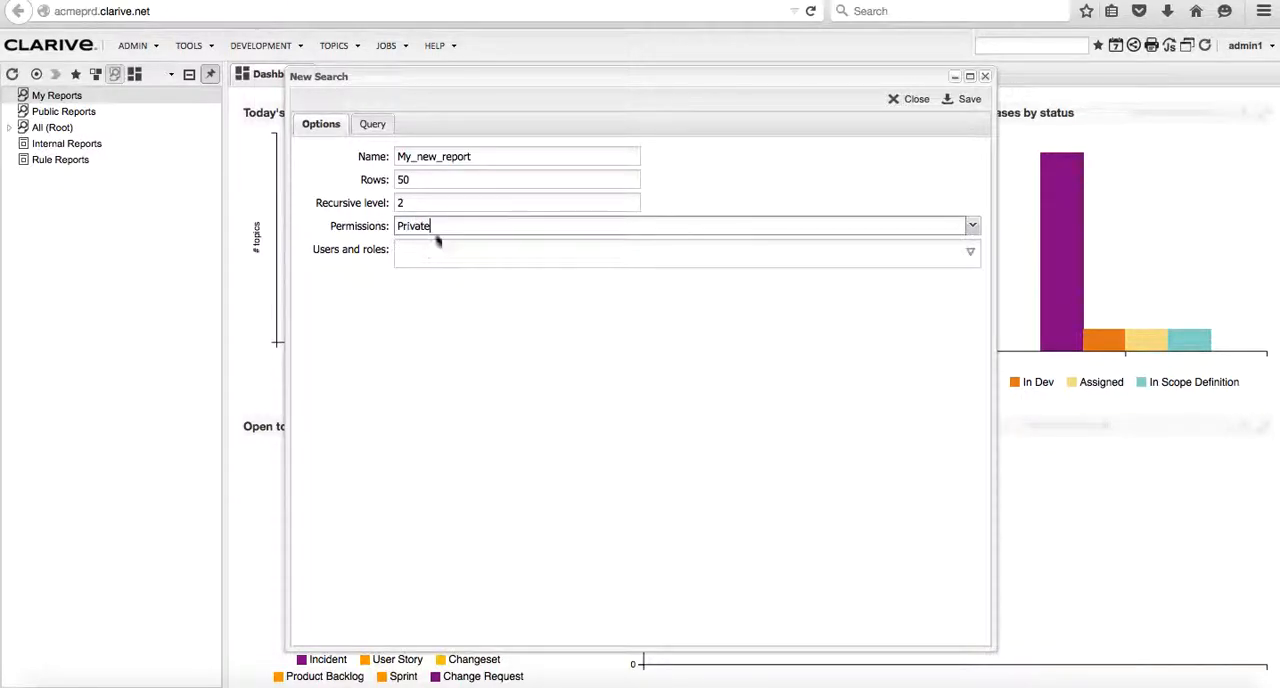
- Add the Changeset category and its Title, Status, Revisions and System fields to the query, and save and close the report
left_click(369, 124)
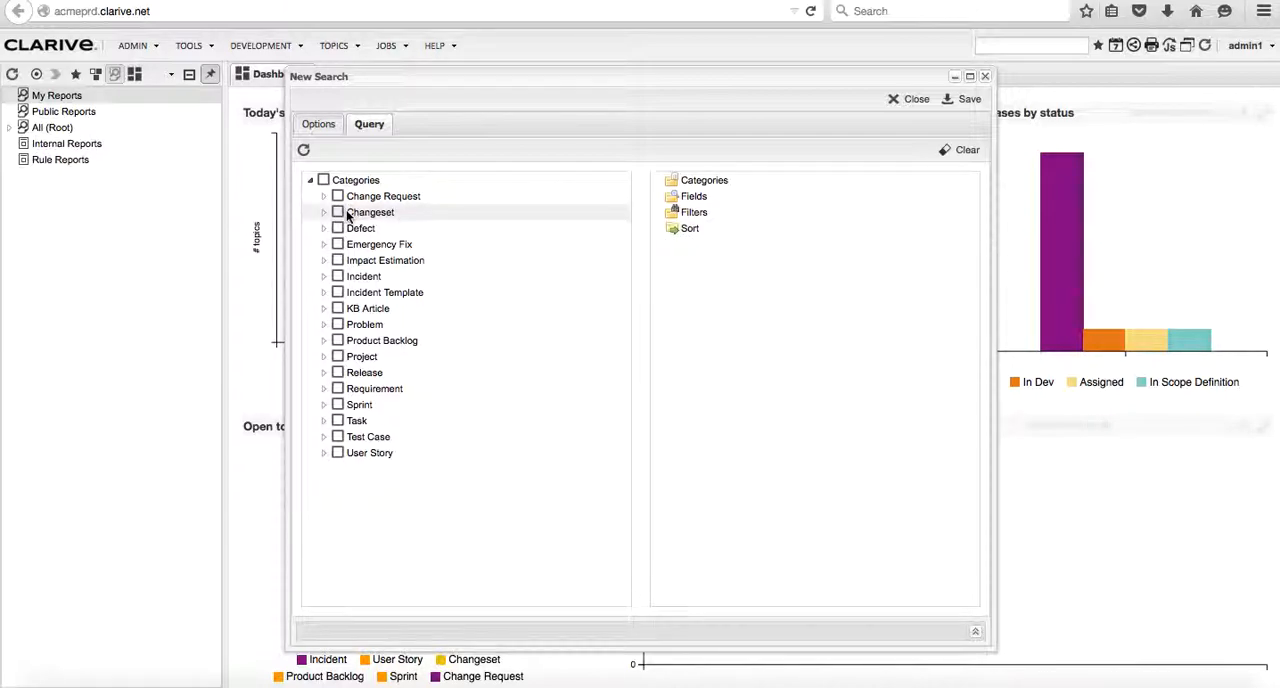
left_click_drag(348, 214, 673, 183)
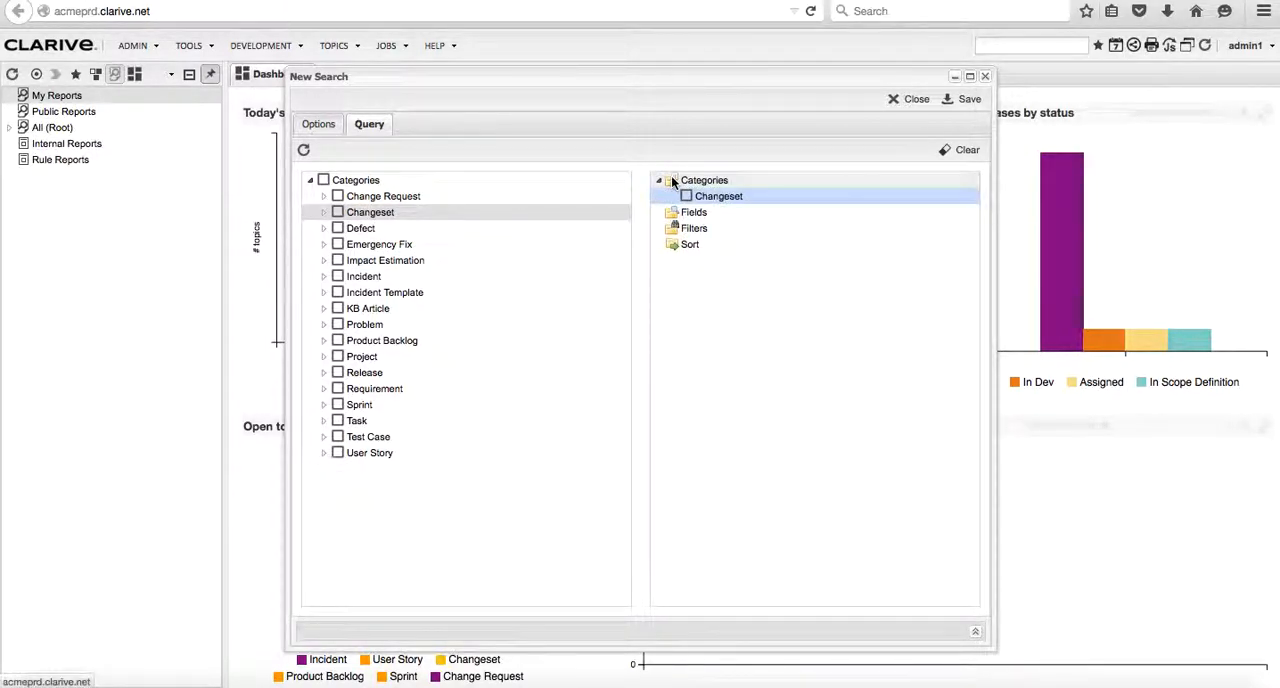
left_click(324, 213)
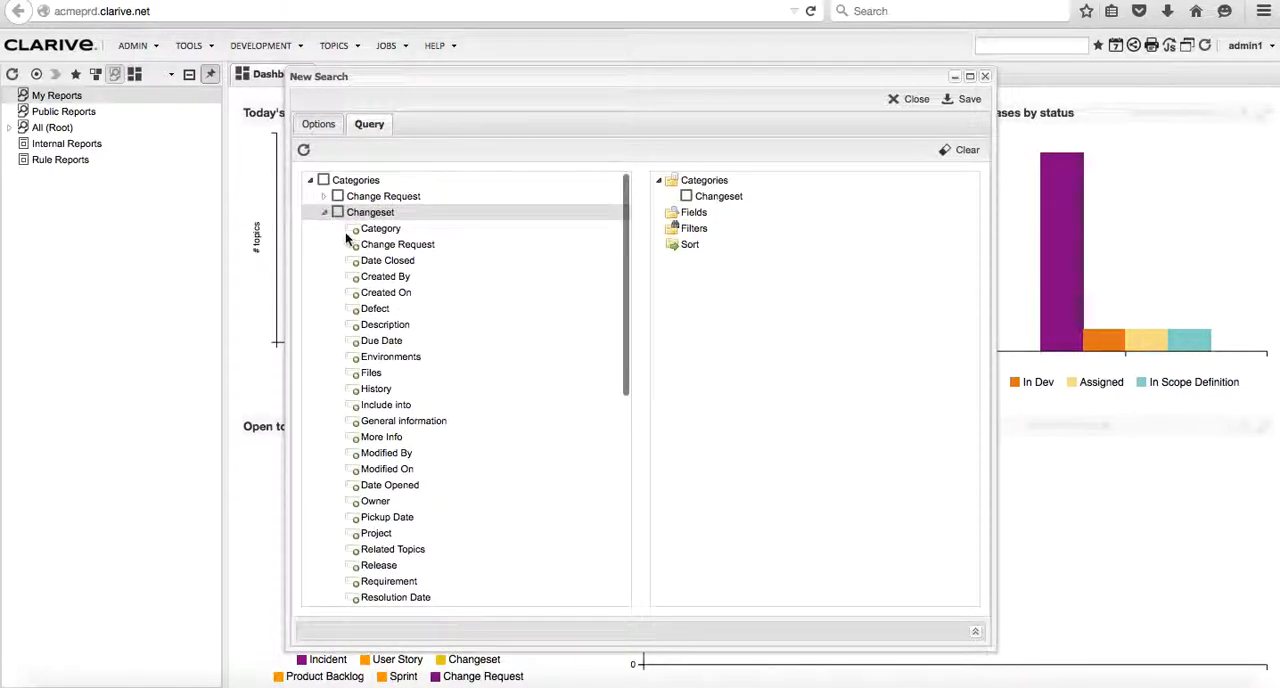
scroll(517, 434, "down", 5)
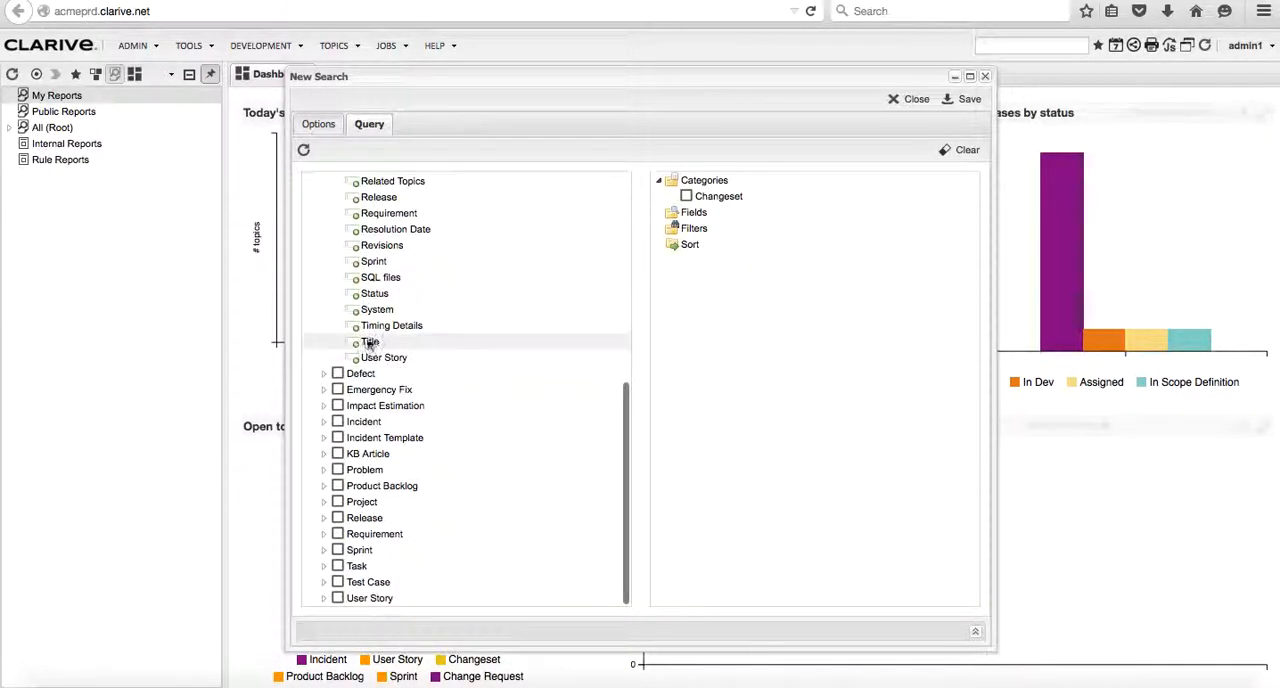
left_click_drag(362, 342, 692, 216)
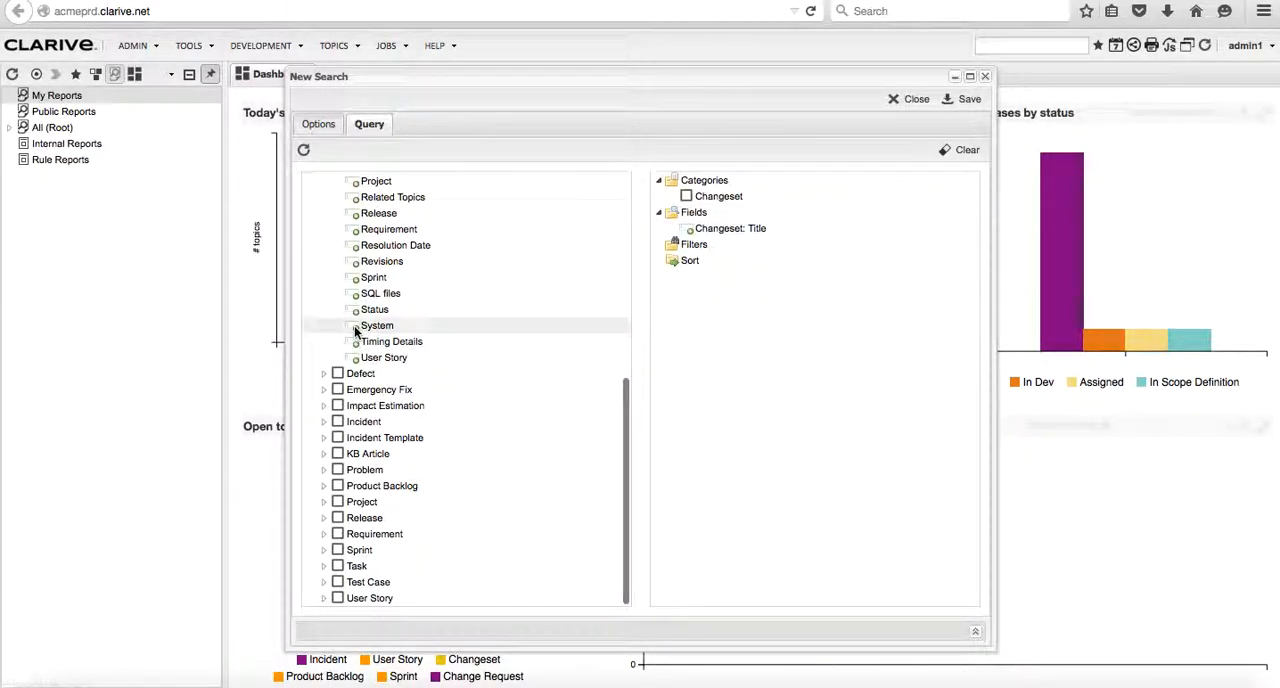
left_click_drag(355, 316, 689, 238)
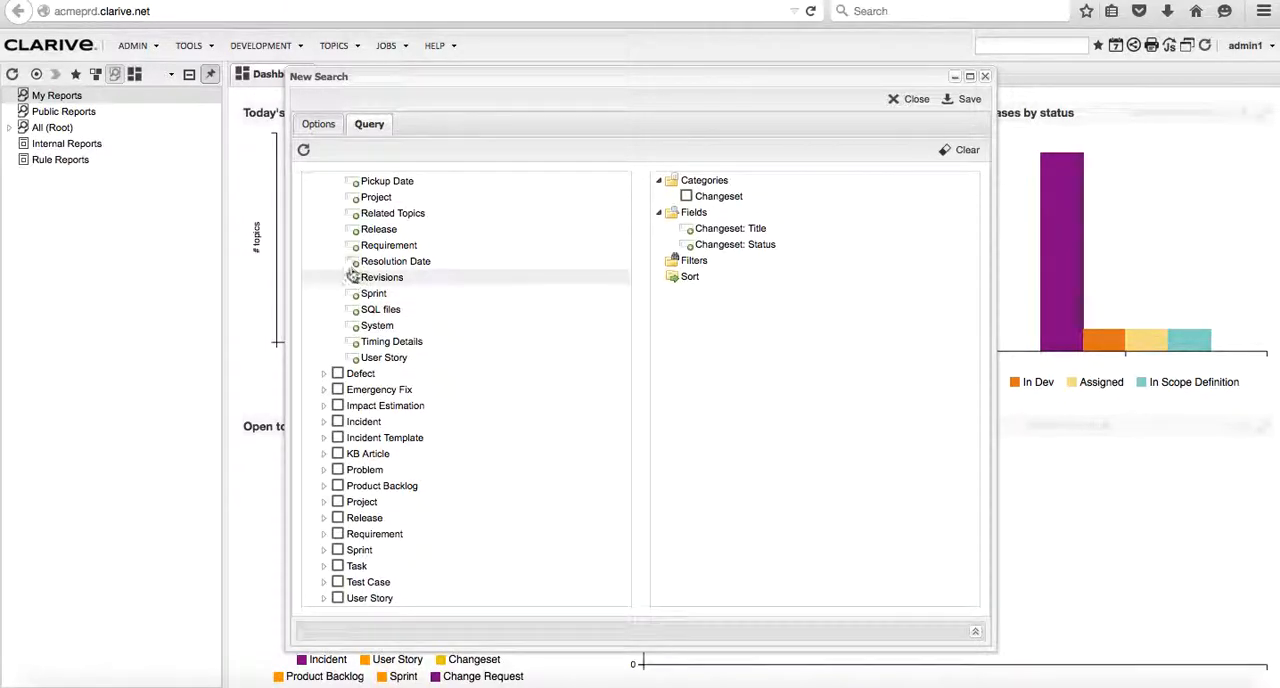
left_click_drag(354, 285, 694, 260)
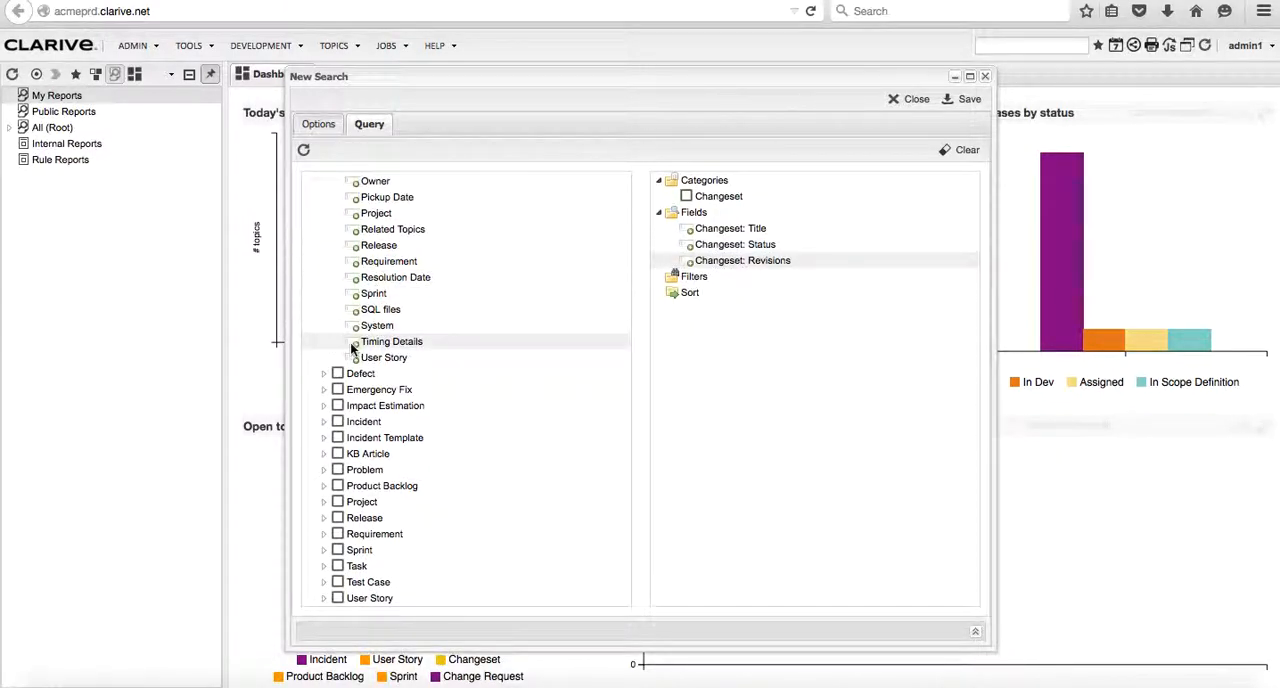
left_click_drag(360, 326, 709, 265)
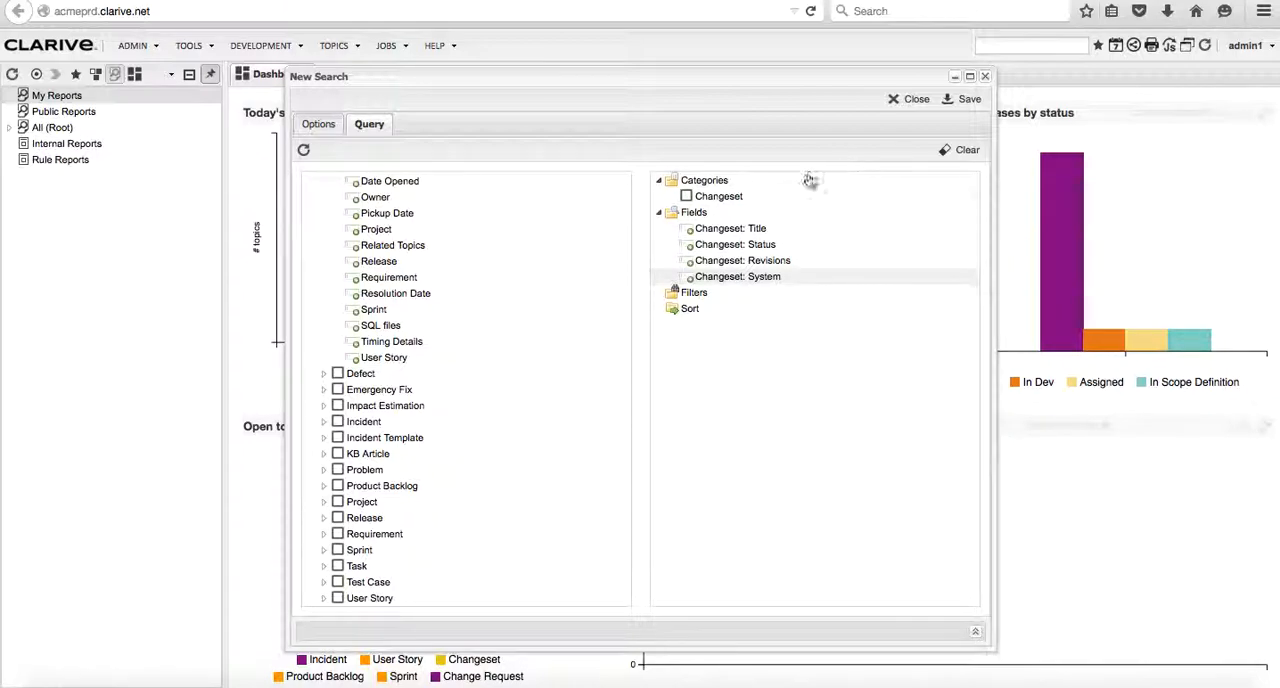
left_click(968, 100)
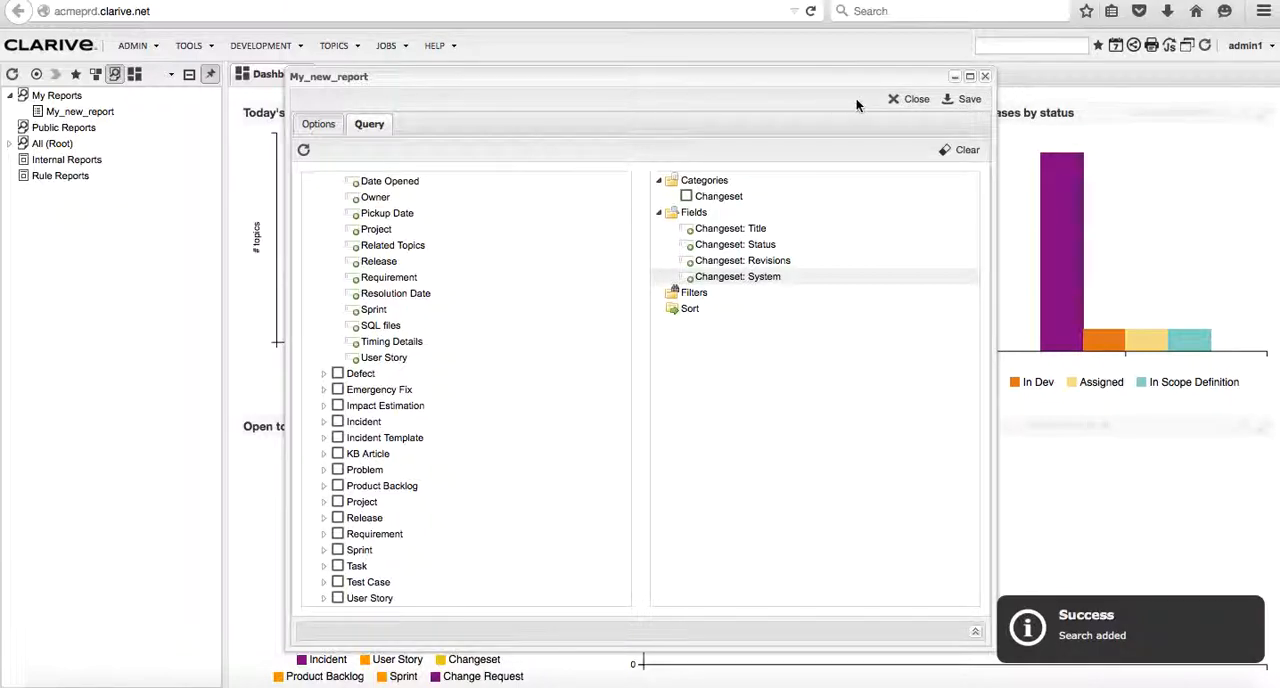
left_click(905, 99)
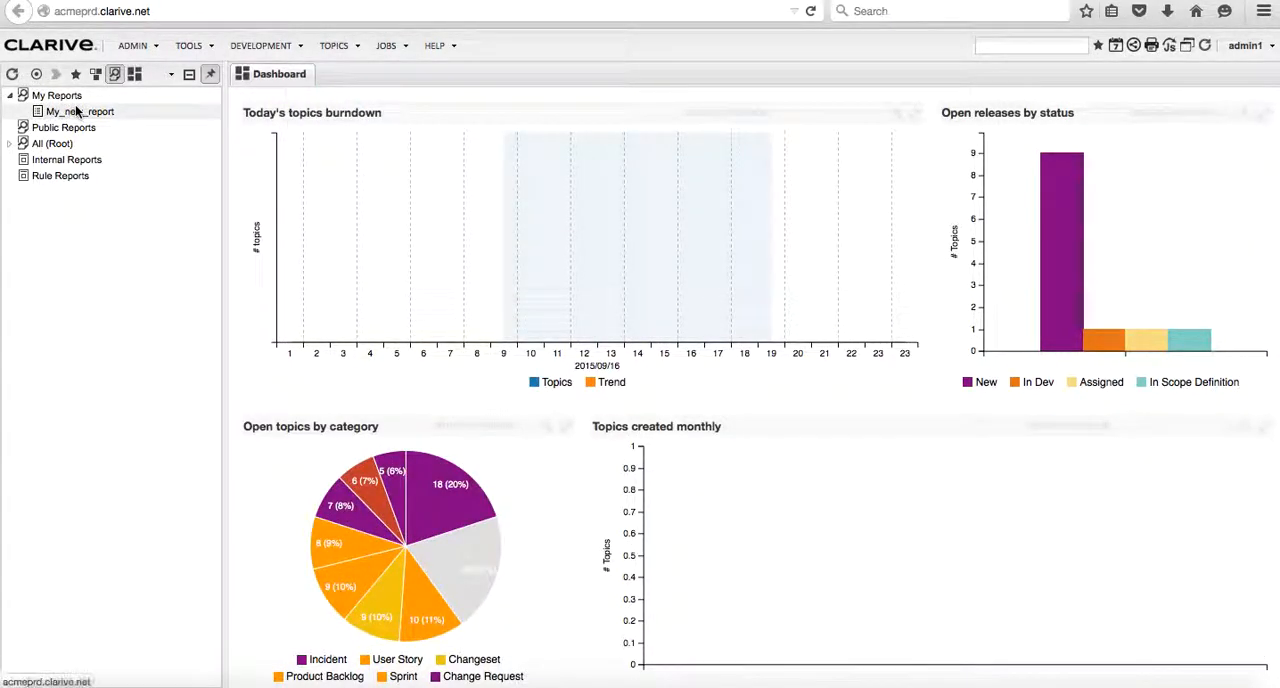
- Open My_new_report and widen its Changeset Status and Revisions columns
left_click(76, 111)
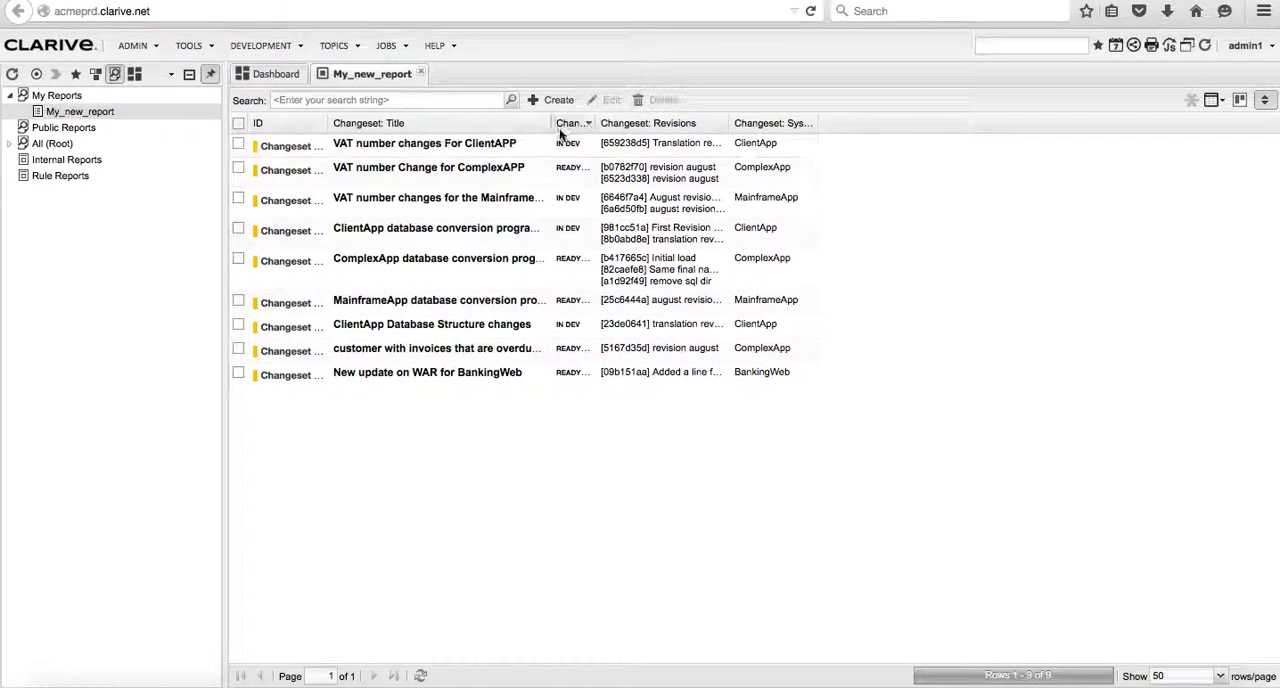
left_click_drag(596, 123, 688, 123)
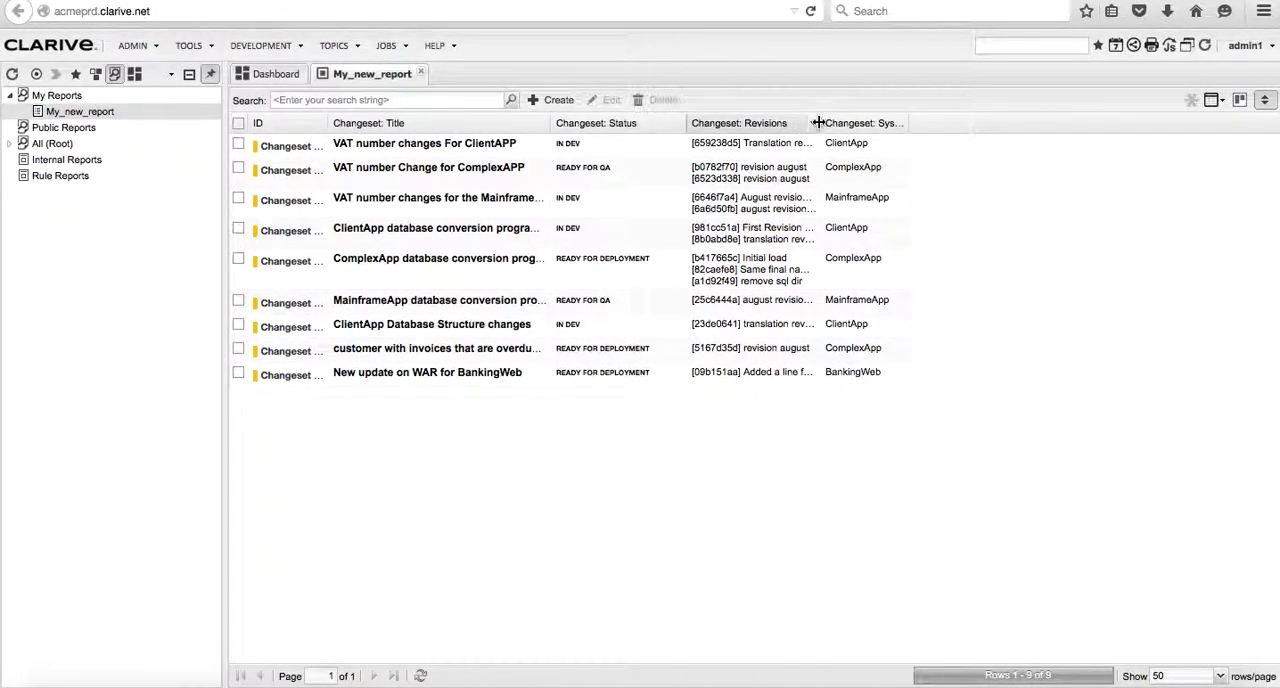
left_click_drag(820, 123, 857, 124)
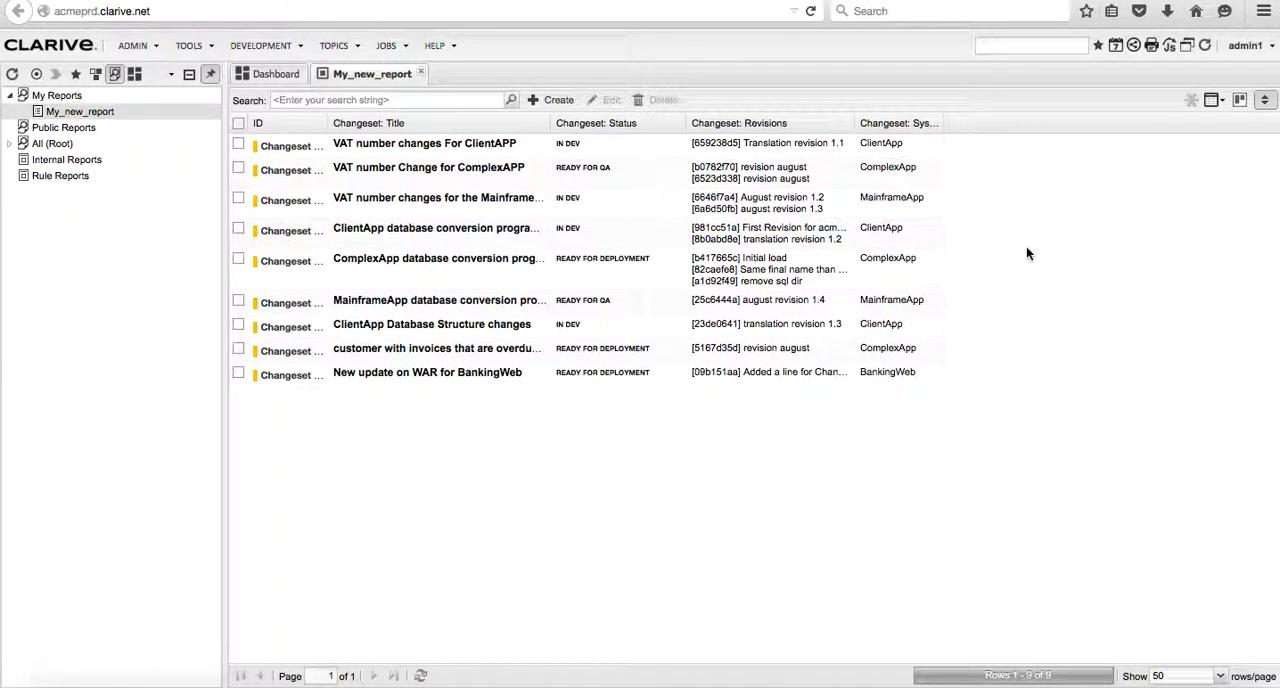
- Edit the query of My_new_report and add the Changeset System field as a filter
right_click(138, 117)
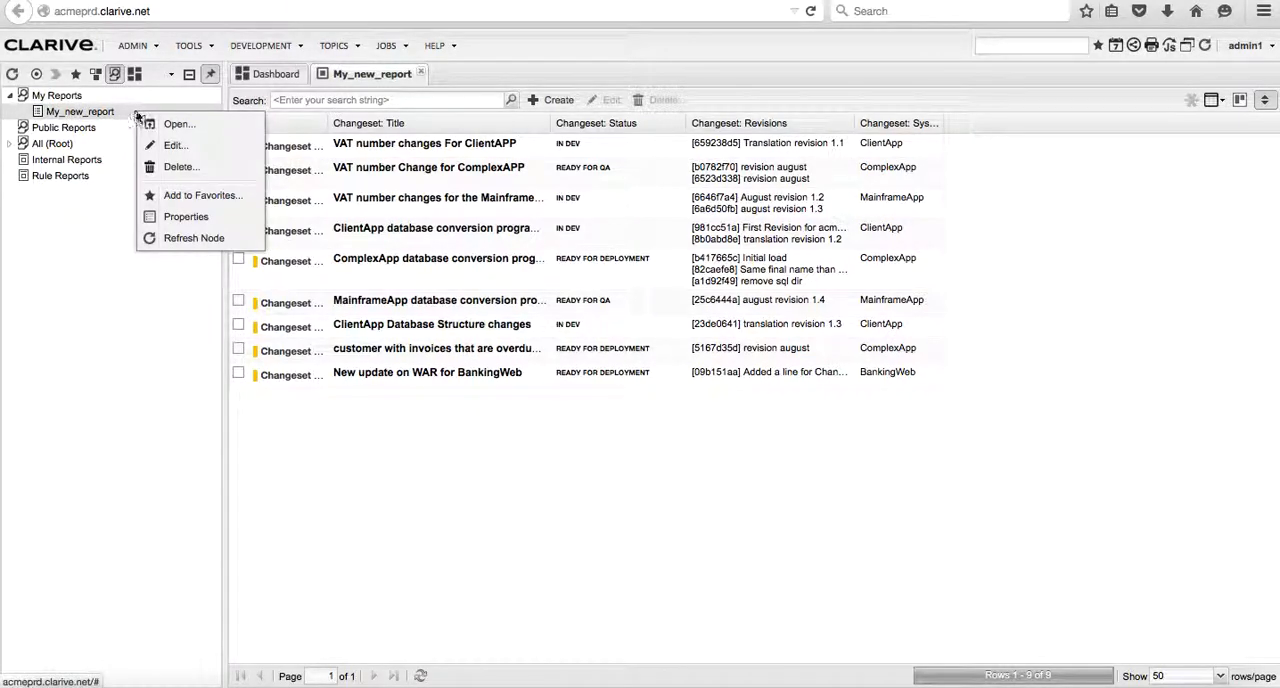
left_click(170, 147)
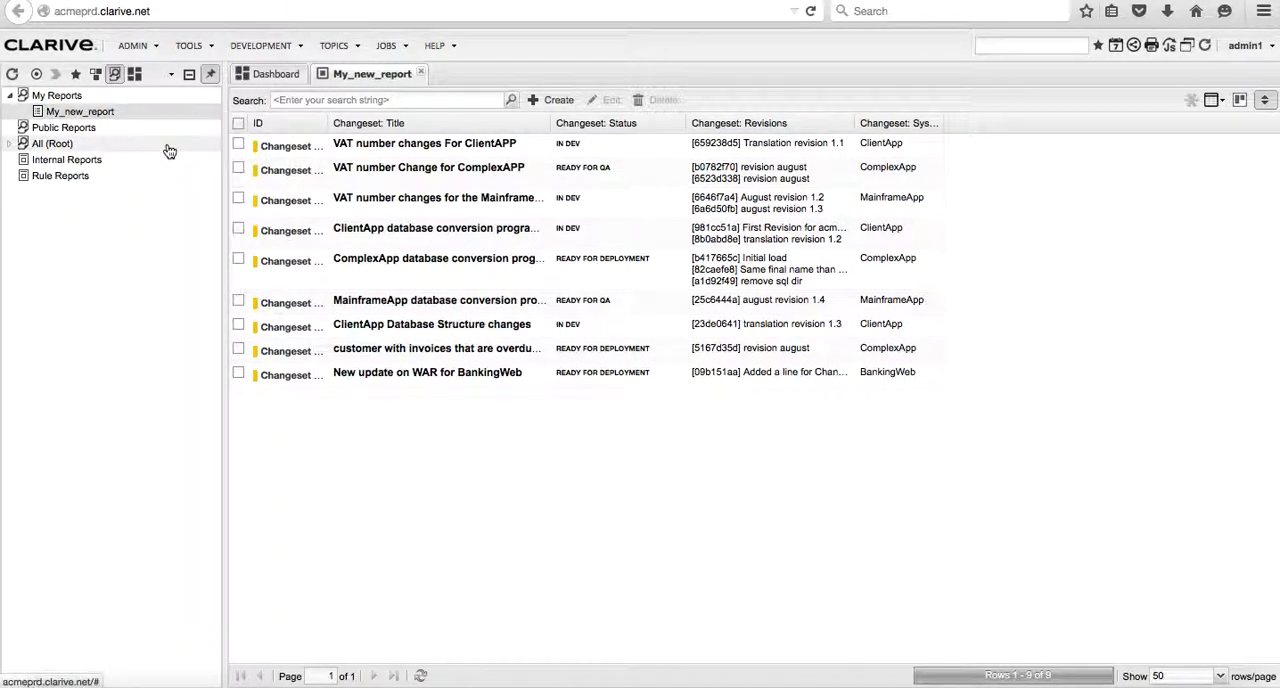
left_click(372, 126)
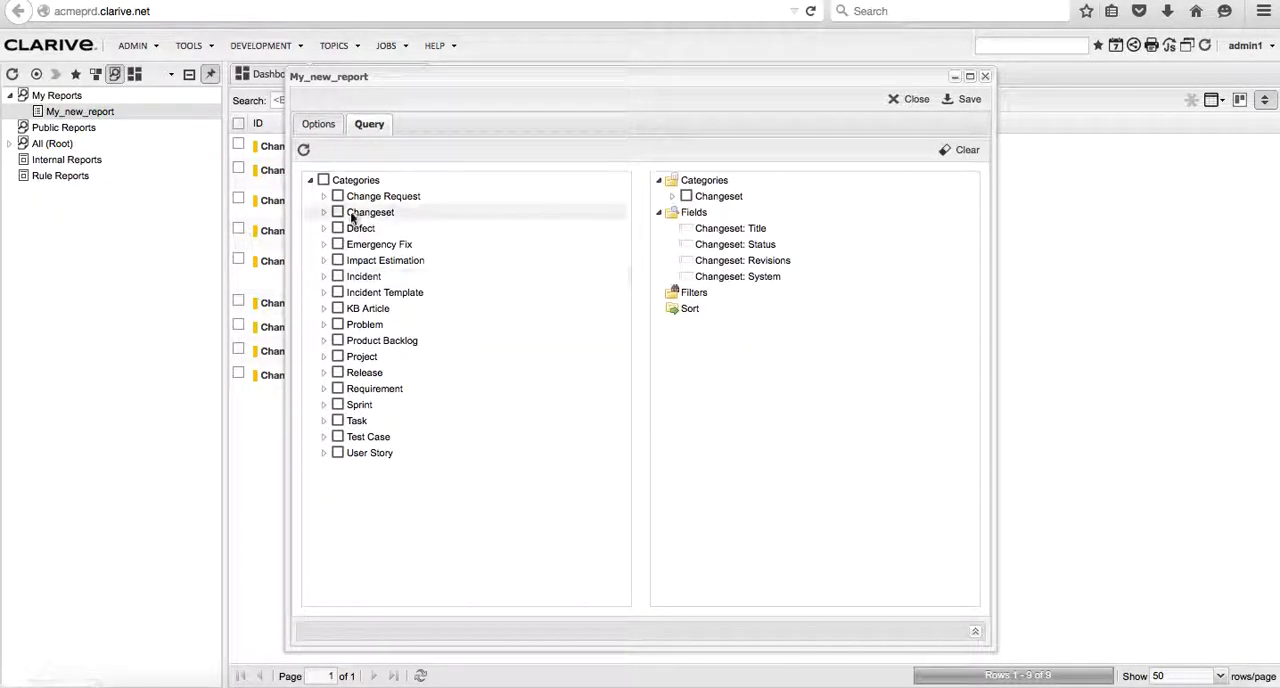
left_click(322, 212)
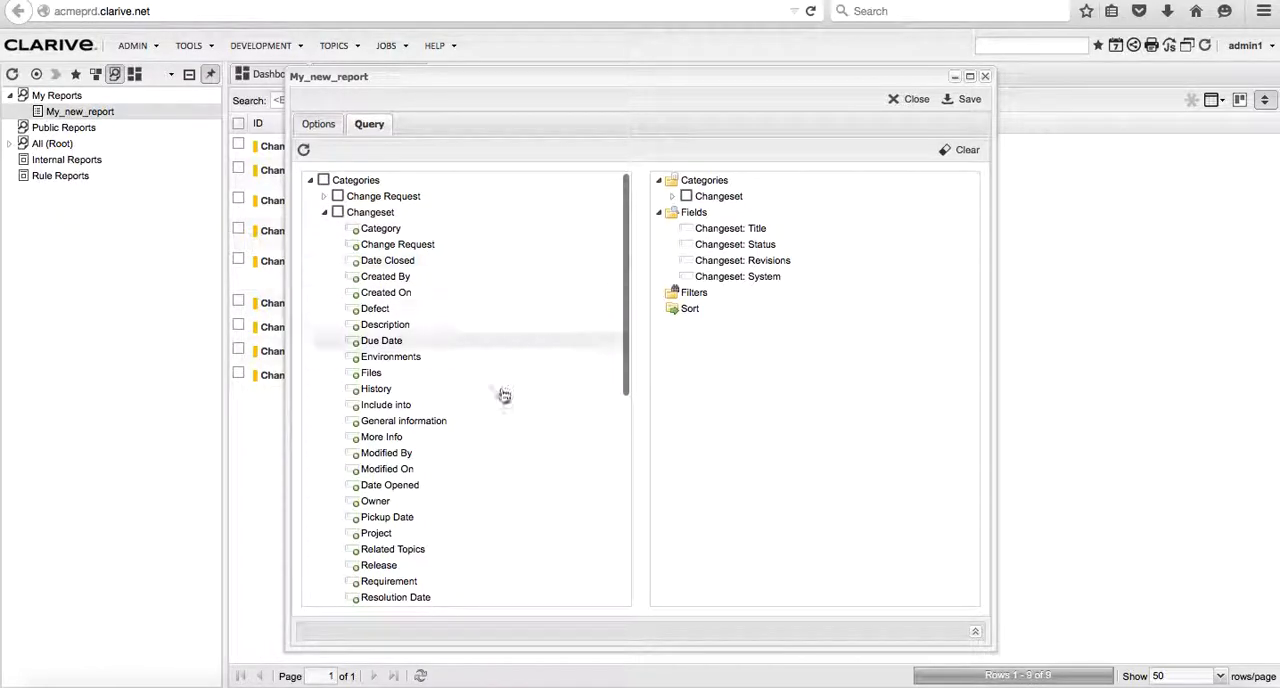
scroll(510, 420, "down", 5)
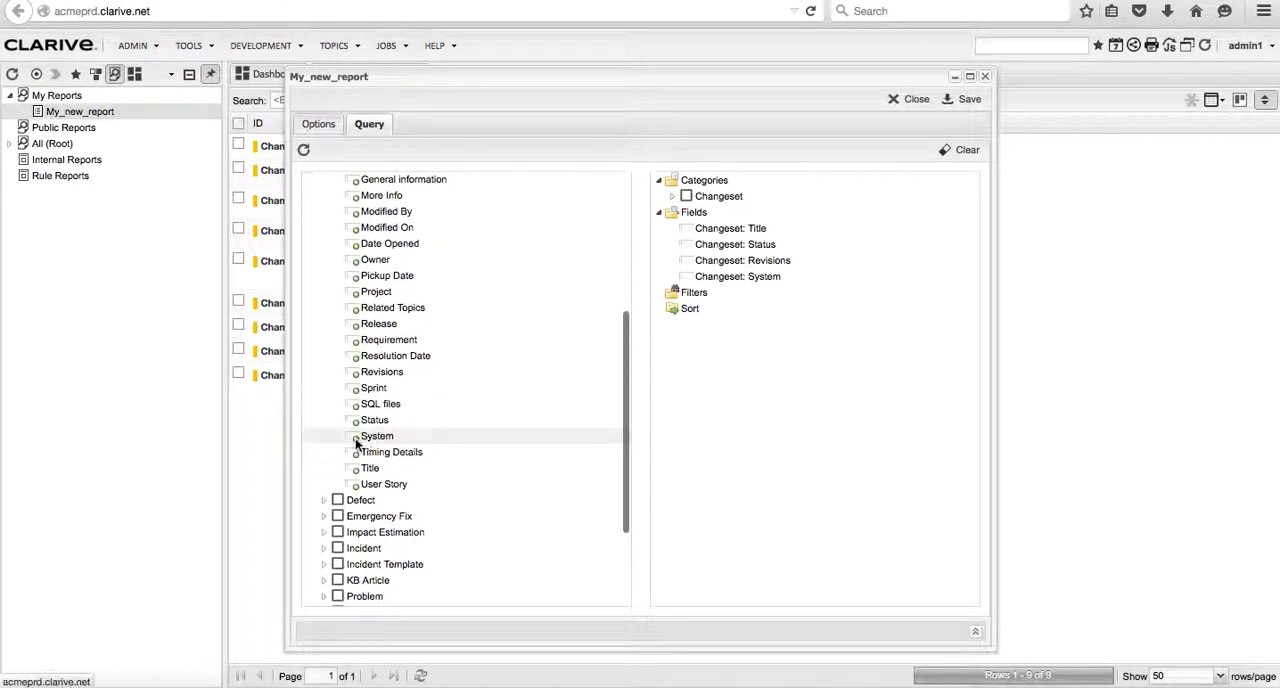
left_click_drag(357, 437, 697, 301)
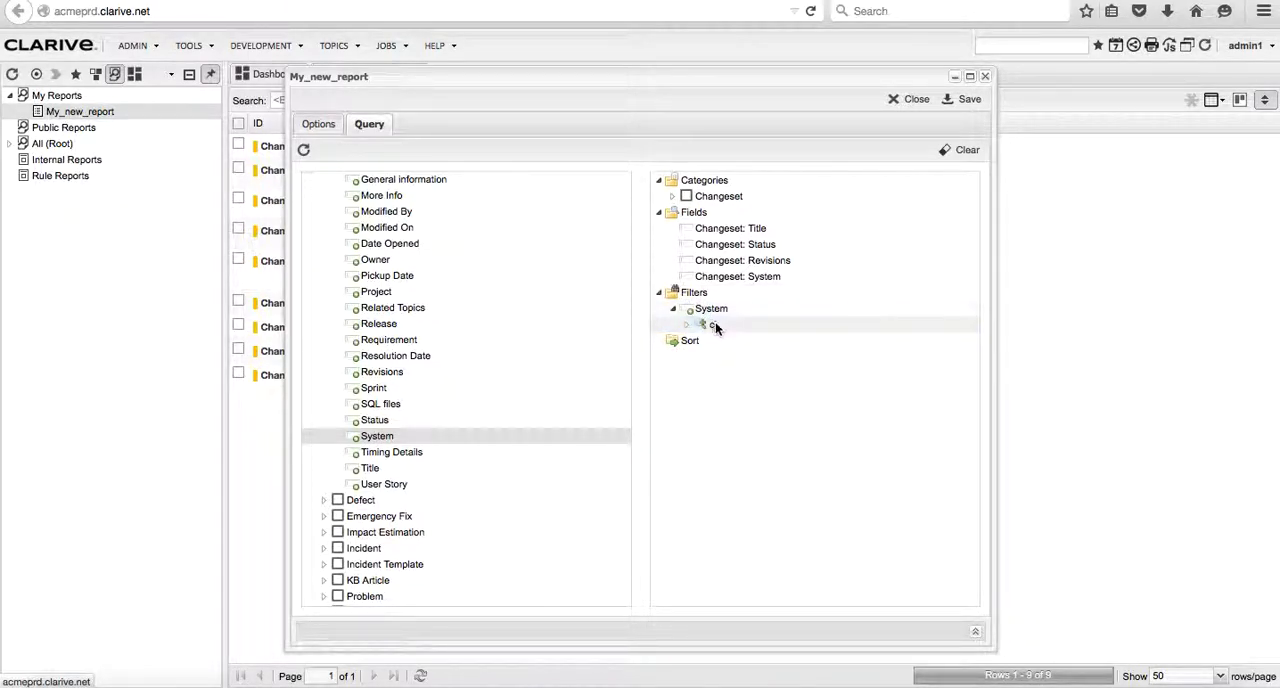
- Restrict the System filter to ComplexApp and ClientApp with the IN operator, and save and close the report
left_click(714, 326)
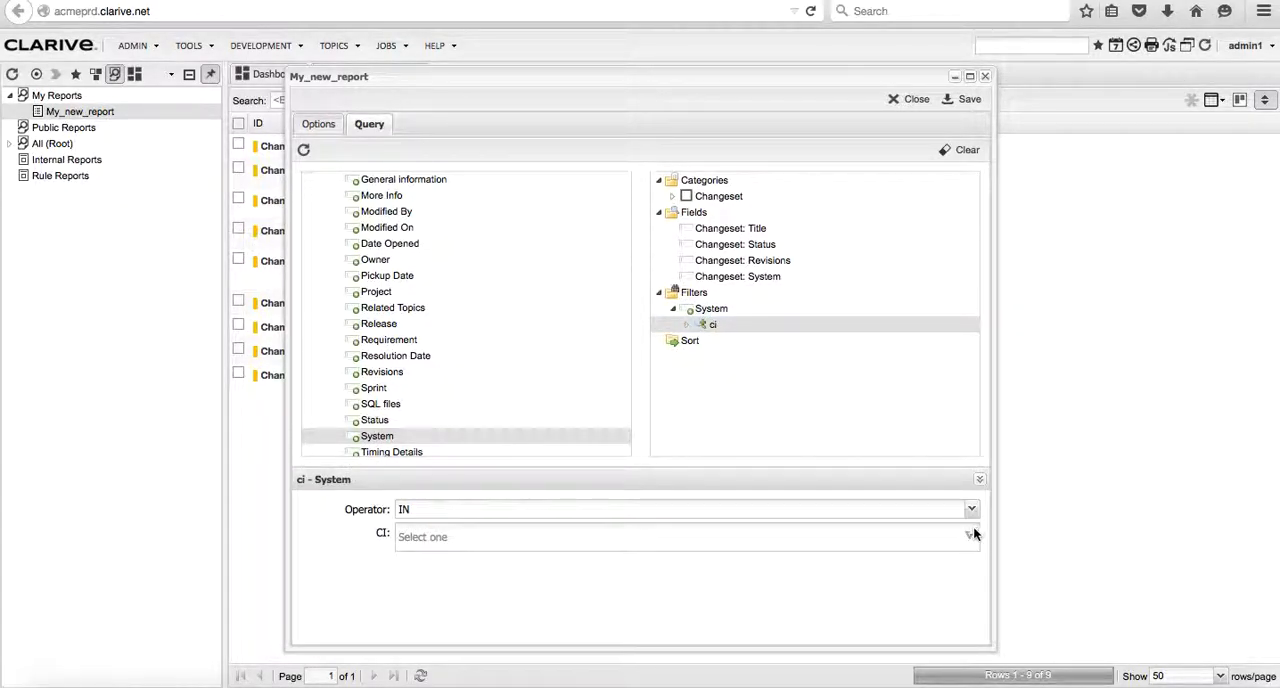
left_click(971, 536)
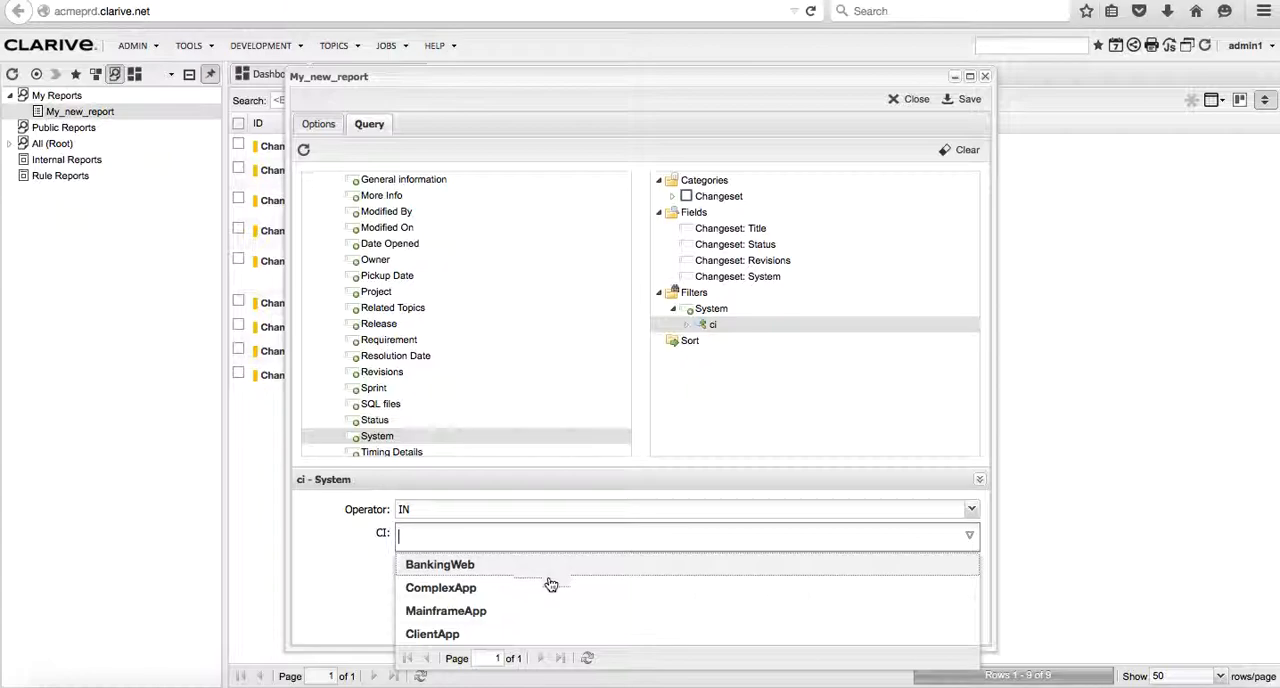
left_click(547, 588)
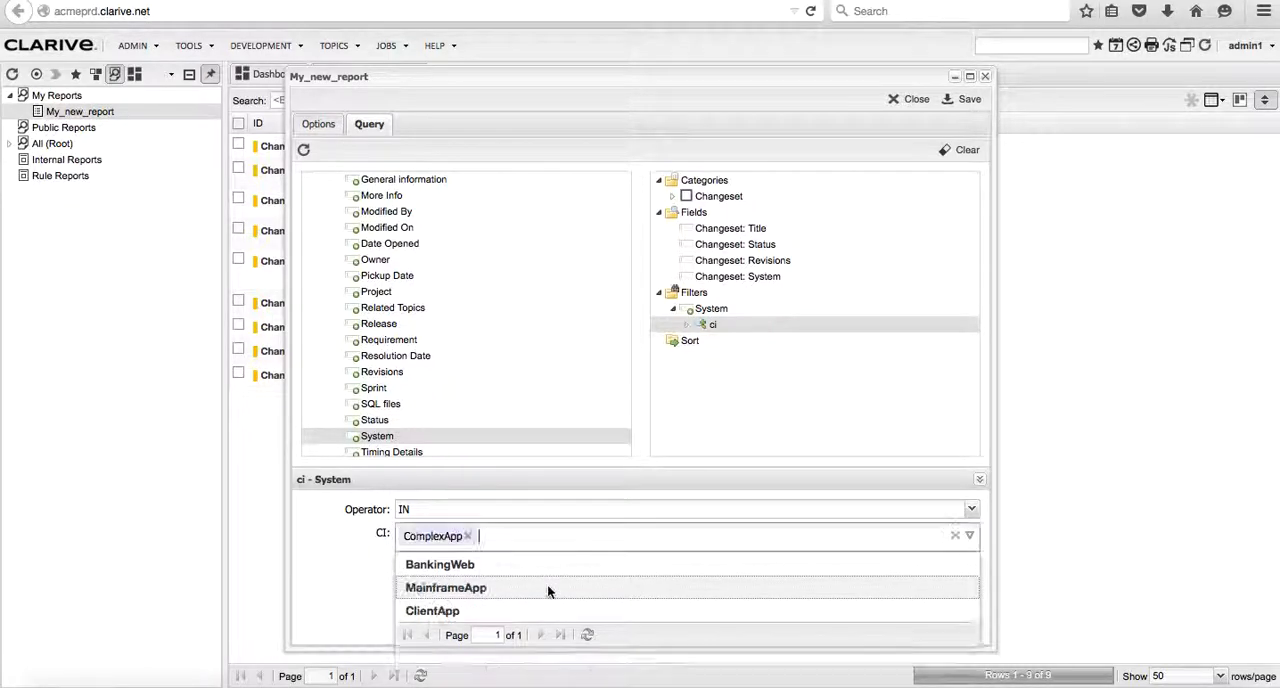
left_click(505, 612)
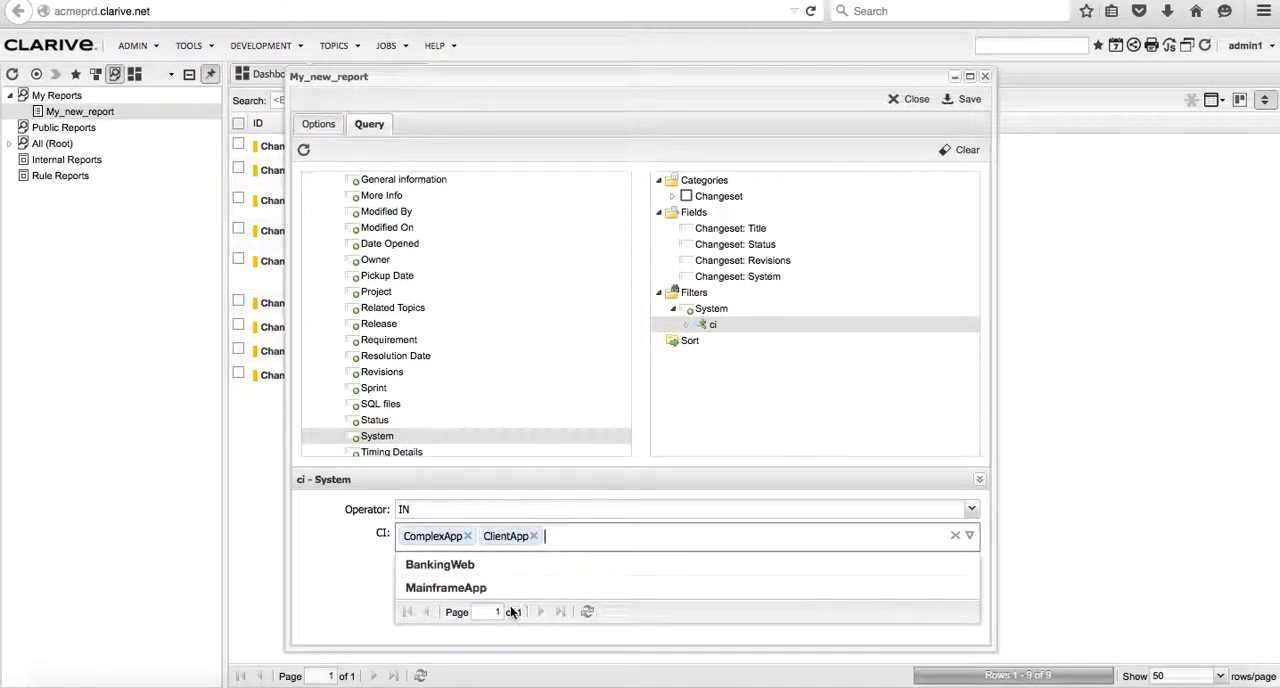
left_click(968, 104)
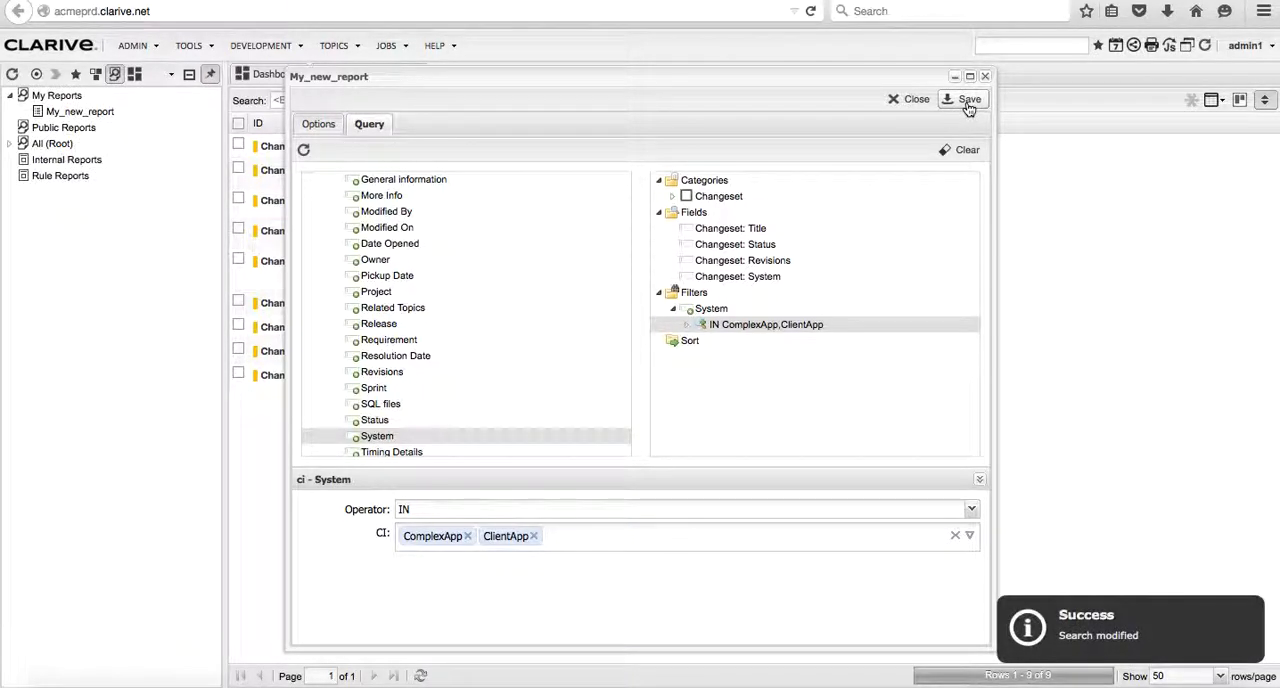
left_click(912, 100)
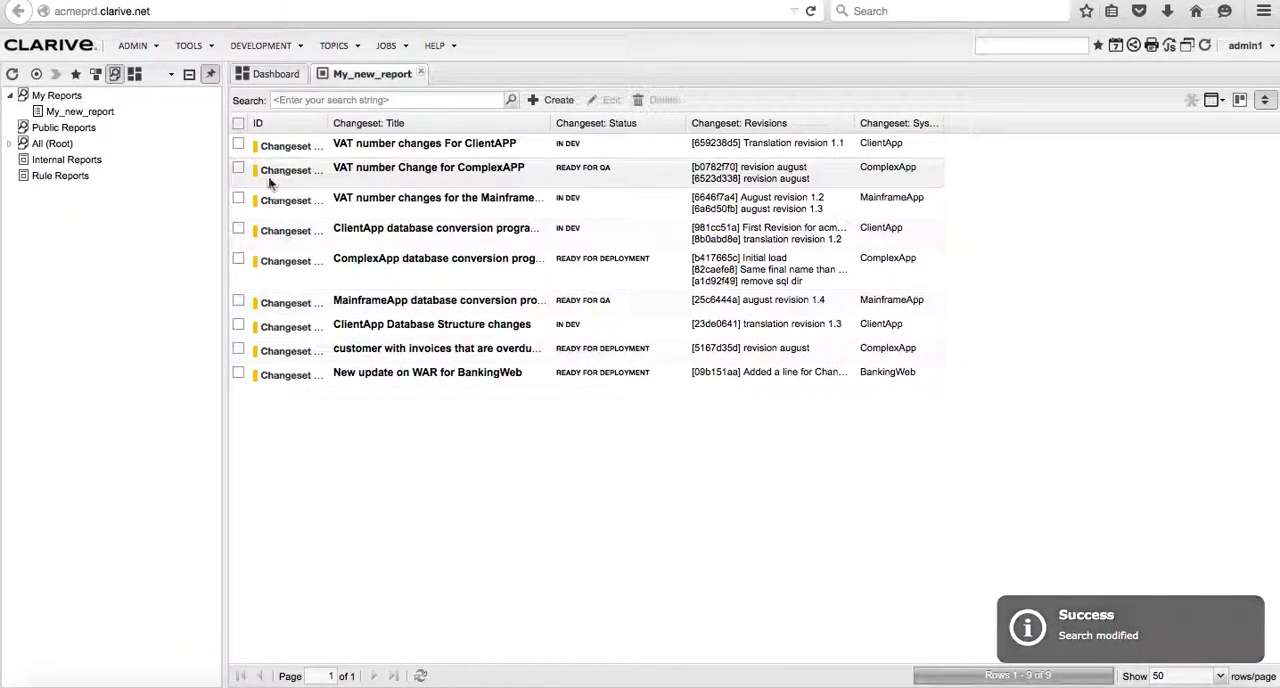
- Run My_new_report again and export its results as CSV, opening the file in Microsoft Excel
left_click(105, 116)
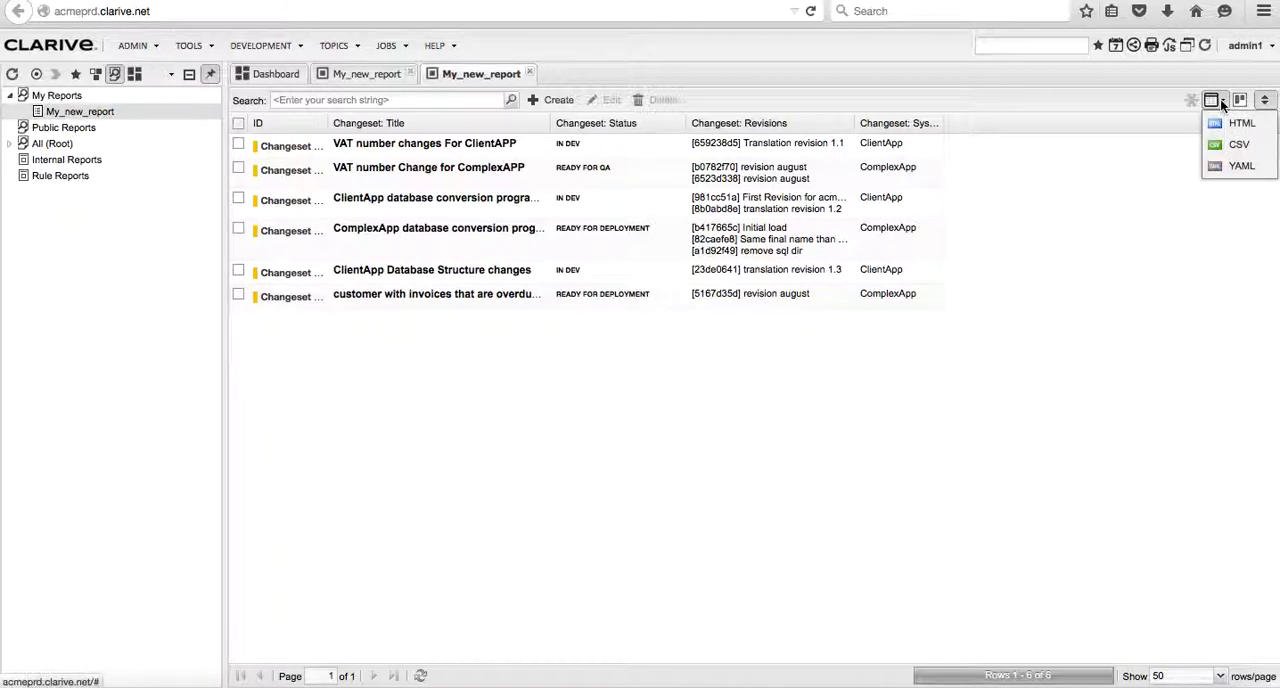
left_click(1232, 145)
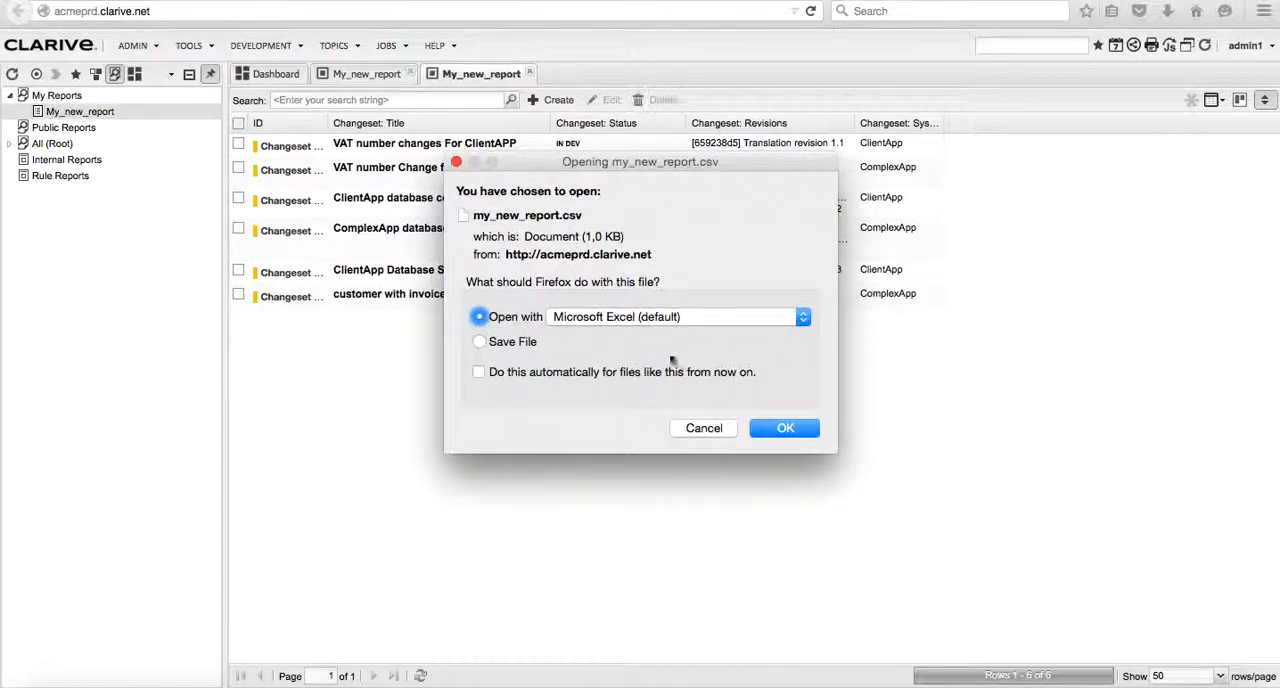
left_click(783, 428)
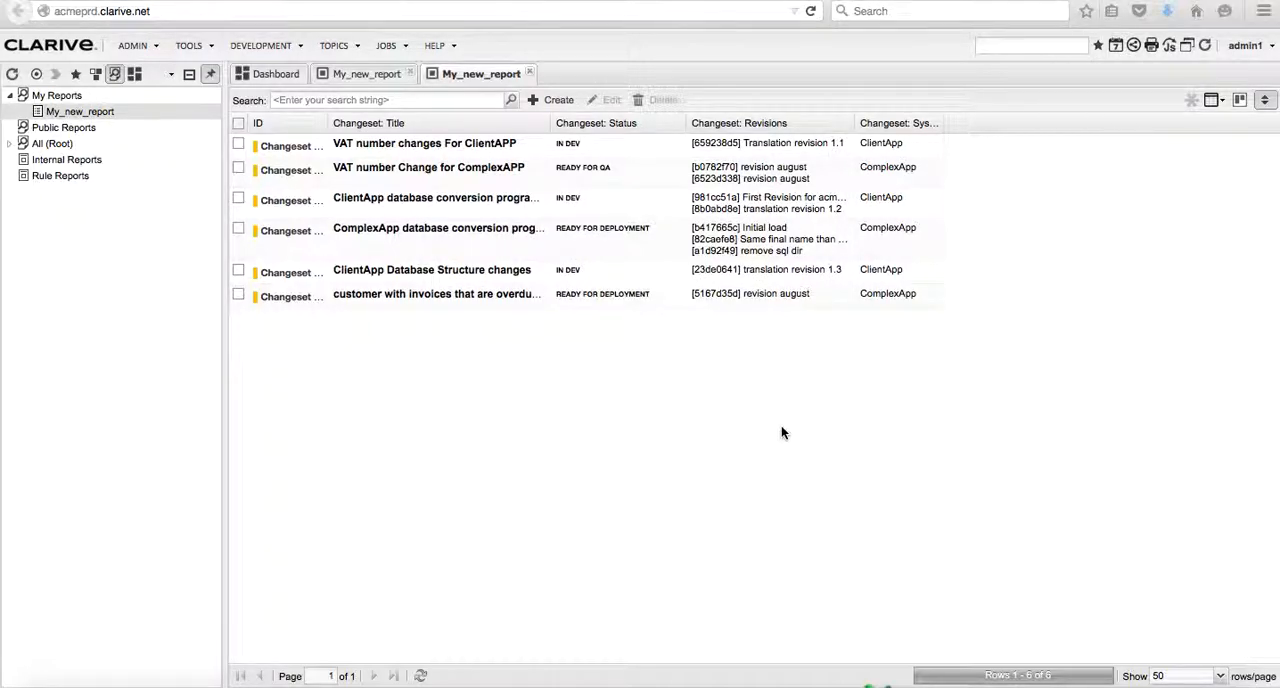